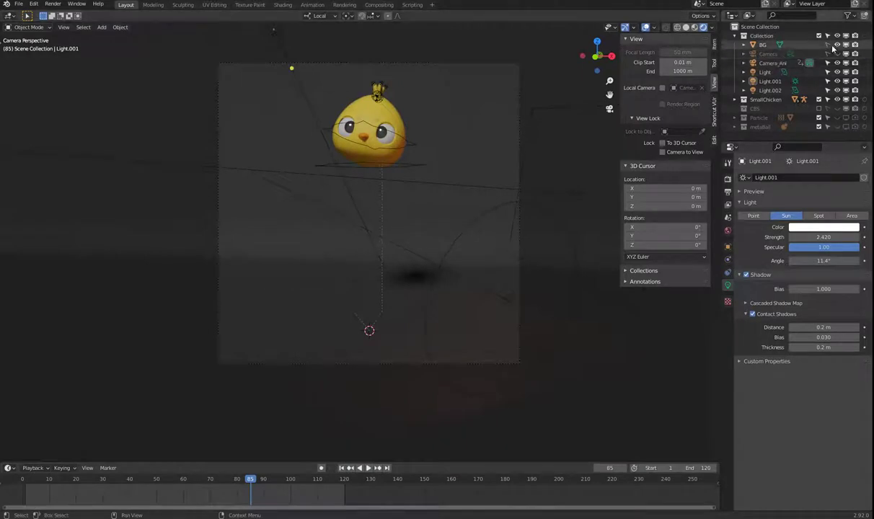
Hide the BG object in the viewport and disable it in both viewports and renders
{"action": "left_click", "coordinate": [836, 45]}
{"action": "left_click", "coordinate": [837, 46]}
{"action": "left_click", "coordinate": [837, 45]}
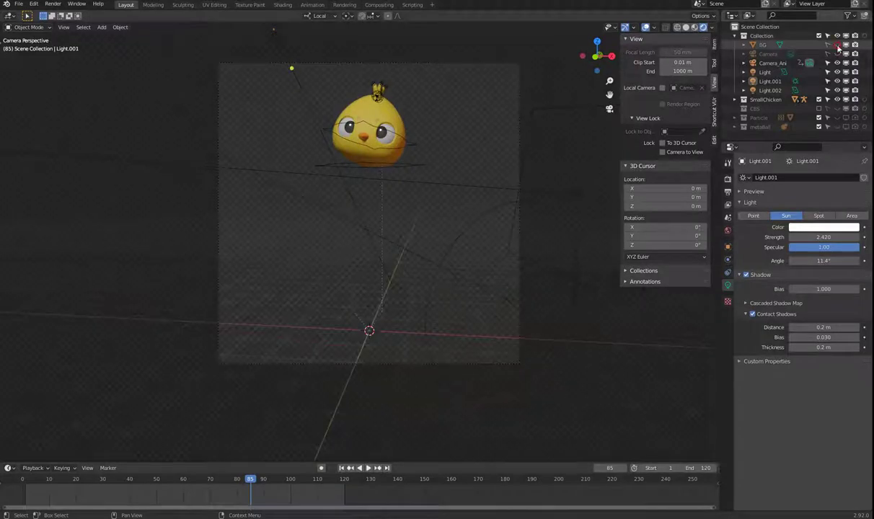
{"action": "left_click", "coordinate": [837, 45]}
{"action": "left_click", "coordinate": [854, 45]}
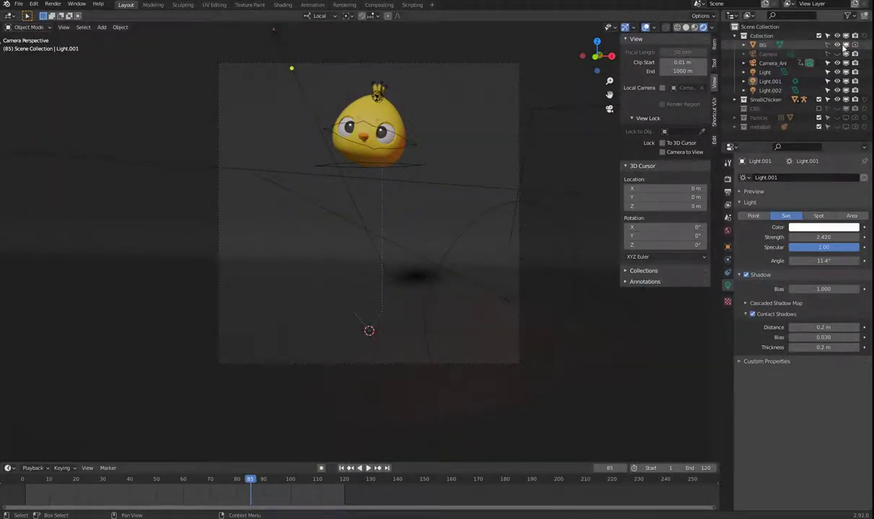
{"action": "left_click", "coordinate": [846, 46]}
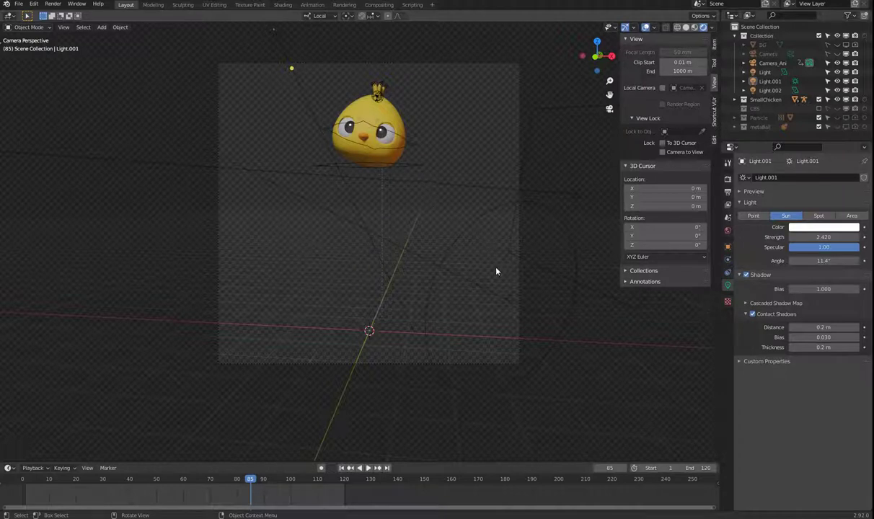
Turn off the Film option Transparent in the render settings and view the World surface settings
{"action": "left_click", "coordinate": [727, 178]}
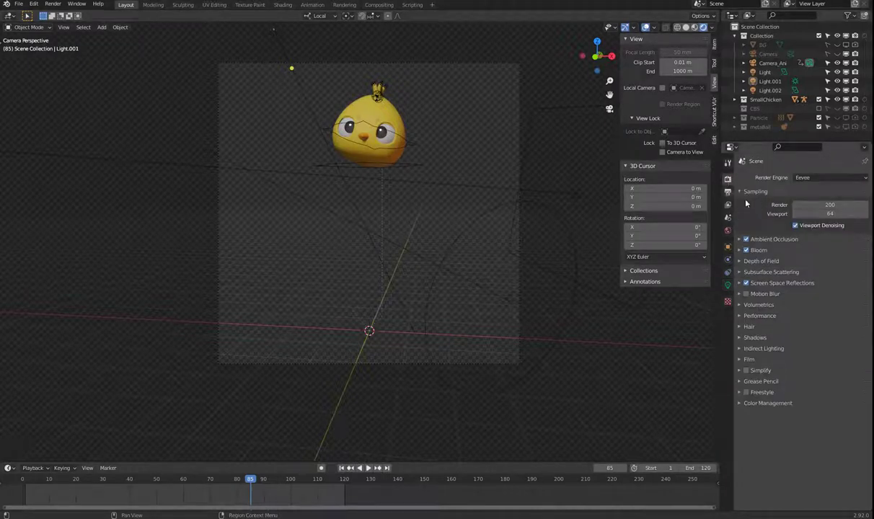
{"action": "left_click", "coordinate": [747, 359]}
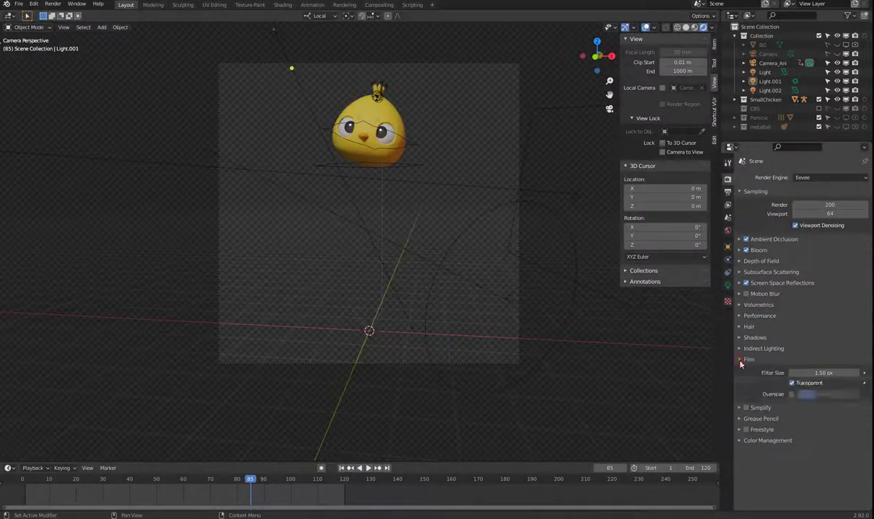
{"action": "left_click", "coordinate": [793, 383]}
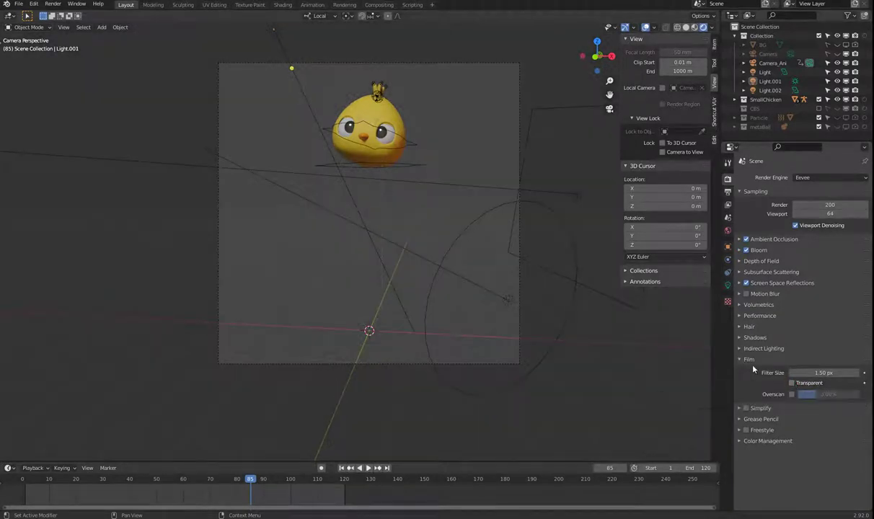
{"action": "left_click", "coordinate": [728, 229]}
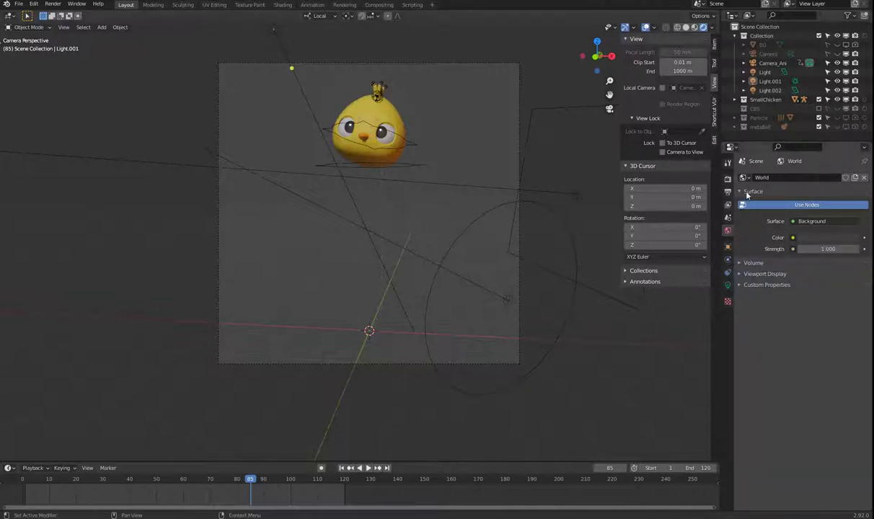
Turn the Film option Transparent back on in the render settings
{"action": "left_click", "coordinate": [728, 181]}
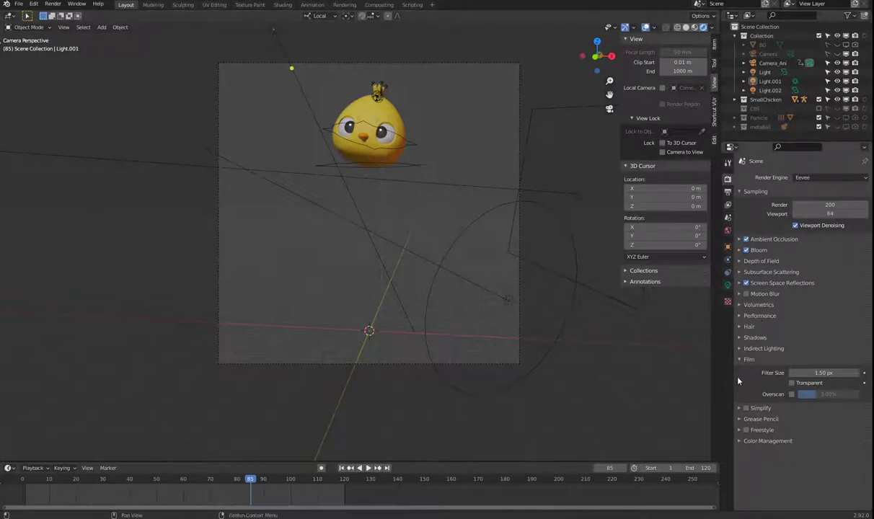
{"action": "left_click", "coordinate": [743, 359]}
{"action": "left_click", "coordinate": [743, 359]}
{"action": "left_click", "coordinate": [791, 383]}
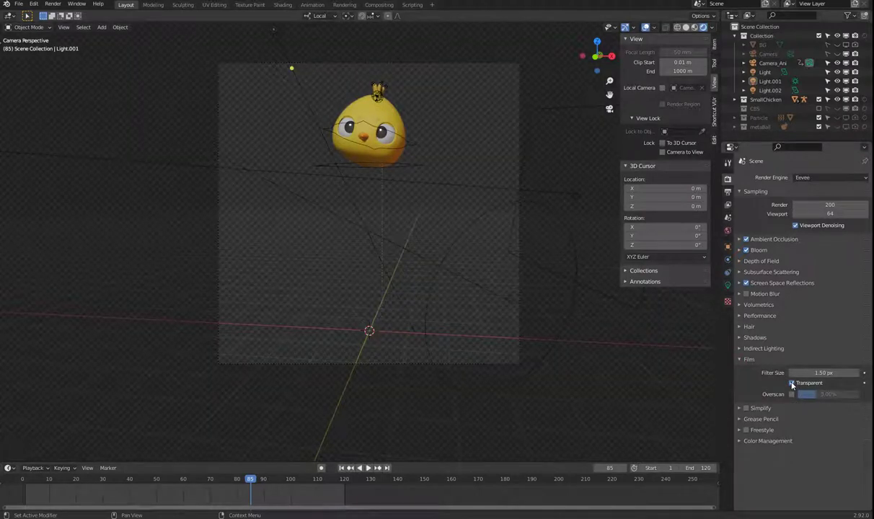
Try RGBA as the PNG output color mode and return it to RGB
{"action": "left_click", "coordinate": [727, 191]}
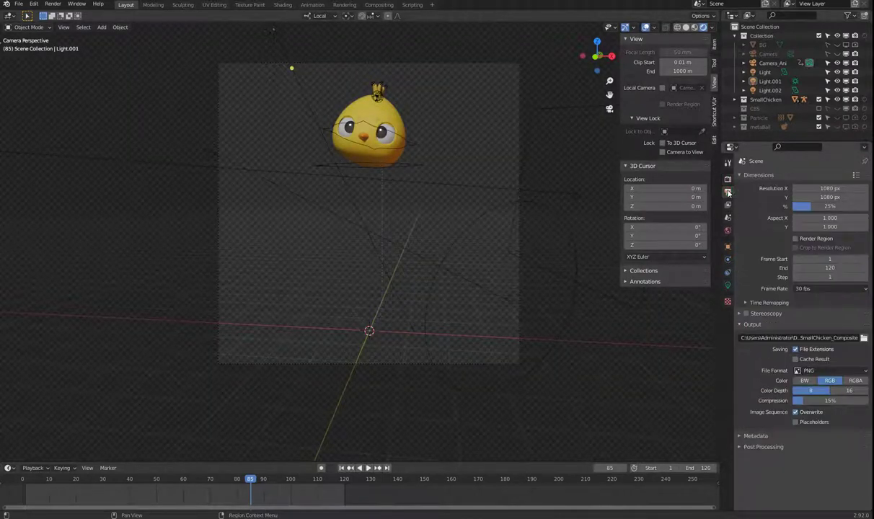
{"action": "left_click", "coordinate": [858, 380]}
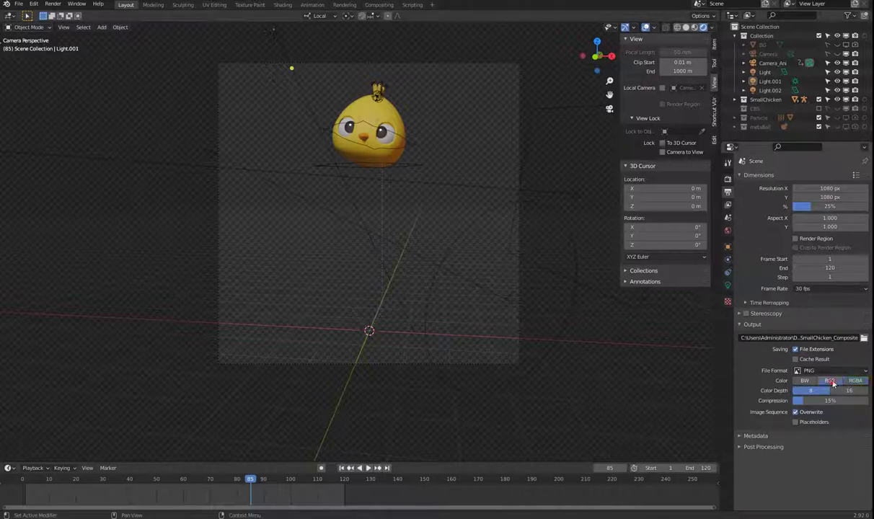
{"action": "left_click", "coordinate": [832, 382]}
Select the File Output node connected to Render Layers in the Compositing workspace and check its PNG color mode
{"action": "left_click", "coordinate": [378, 6]}
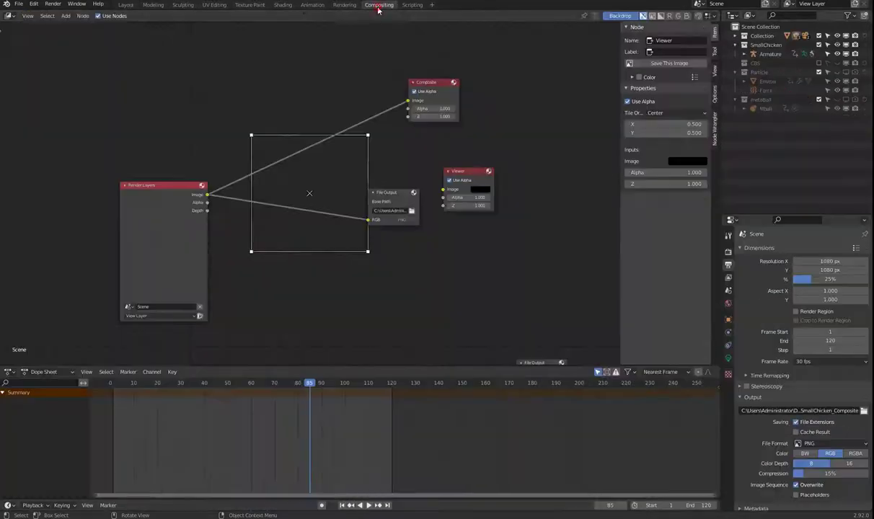
{"action": "left_click_drag", "start_coordinate": [170, 189], "coordinate": [165, 185]}
{"action": "left_click", "coordinate": [401, 207]}
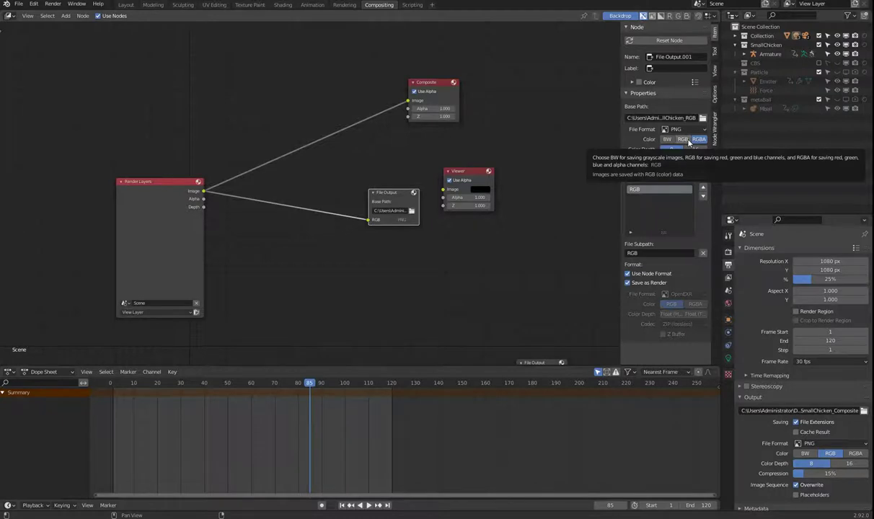
Switch to the Sequence folder in File Explorer and view RGB0001.png from the Alpha subfolder
{"action": "mouse_move", "coordinate": [61, 508]}
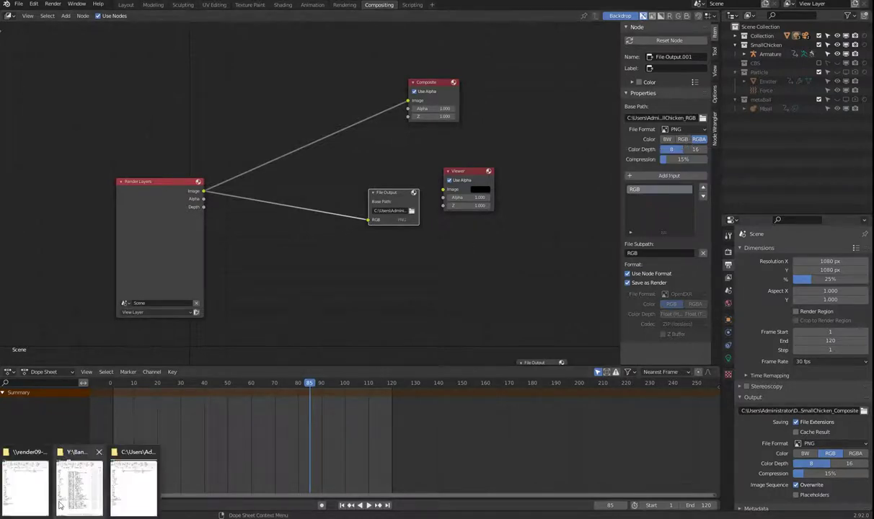
{"action": "left_click", "coordinate": [26, 484]}
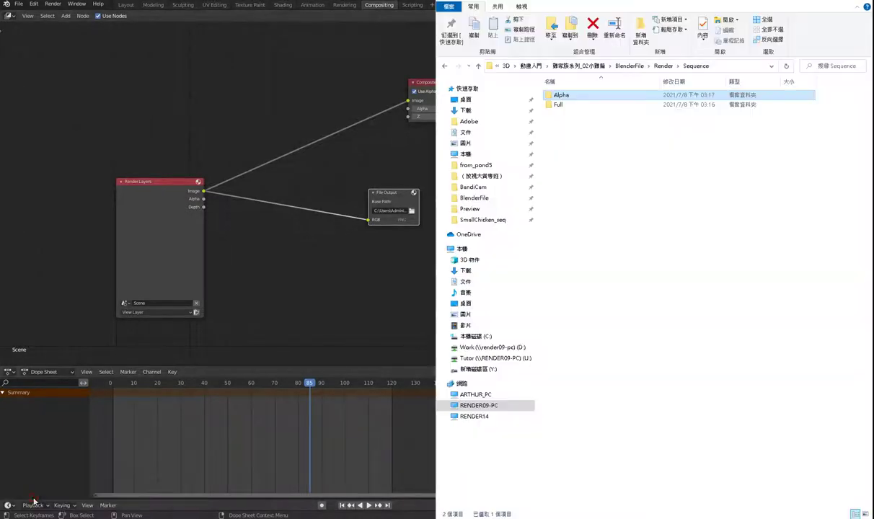
{"action": "double_click", "coordinate": [577, 94]}
{"action": "double_click", "coordinate": [583, 94]}
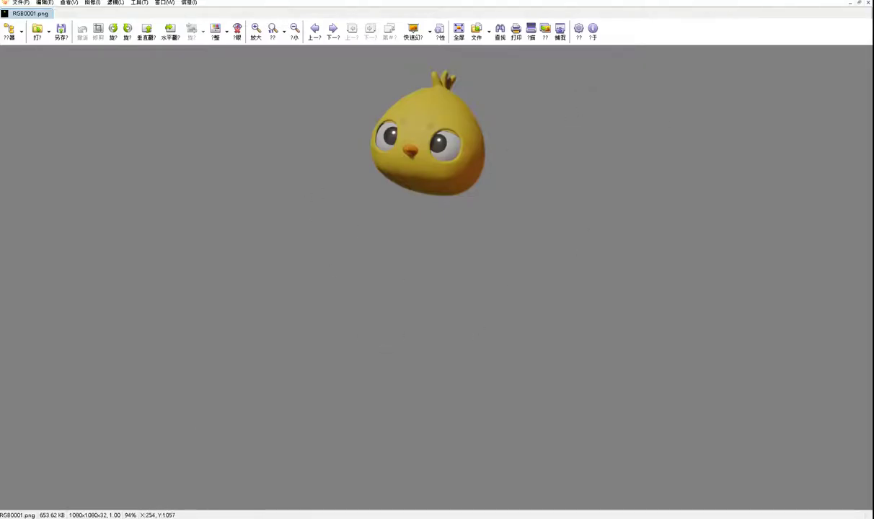
View RGB0001.png from the SmallChicken_seq folder to compare the render that includes the background
{"action": "mouse_move", "coordinate": [61, 508]}
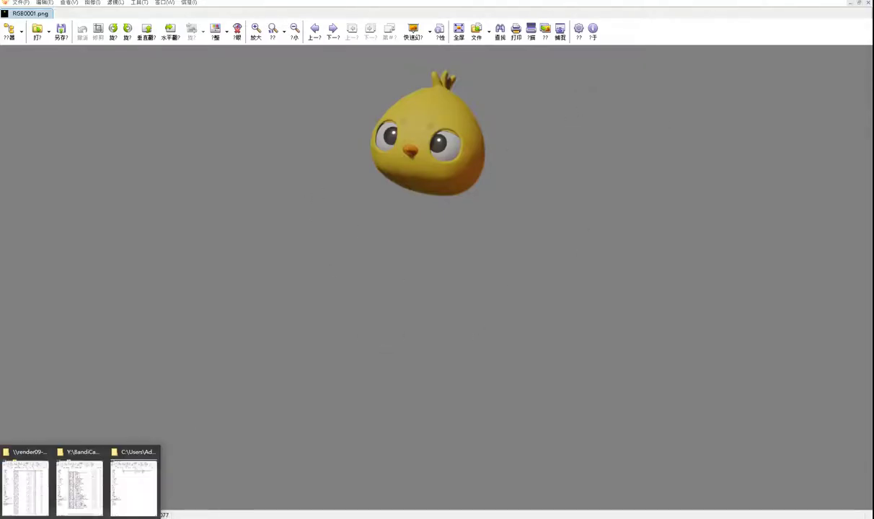
{"action": "left_click", "coordinate": [131, 498]}
{"action": "left_click", "coordinate": [119, 111]}
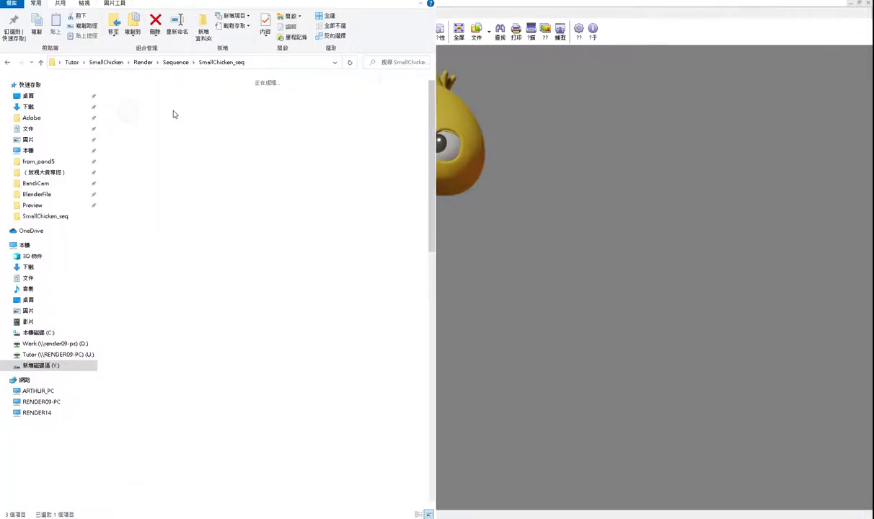
{"action": "double_click", "coordinate": [121, 97]}
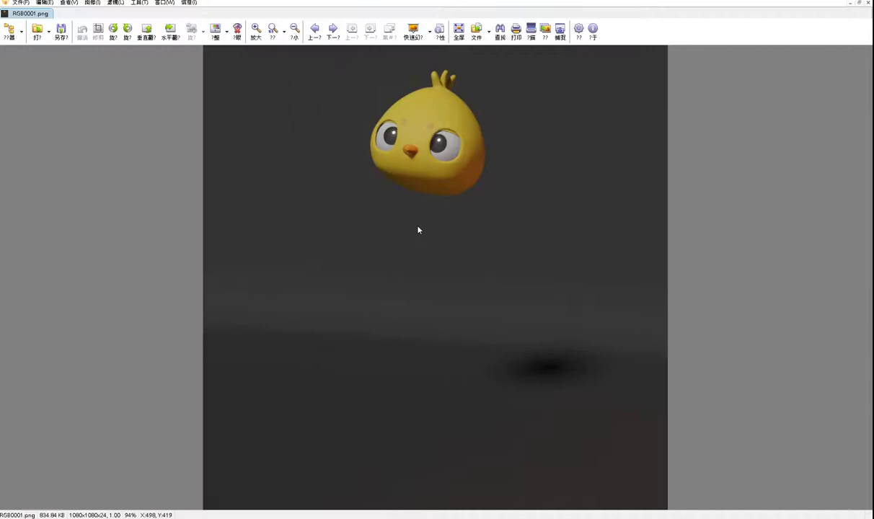
Close the background render and its empty XnView window, and switch back to Blender's Layout workspace
{"action": "left_click", "coordinate": [868, 3]}
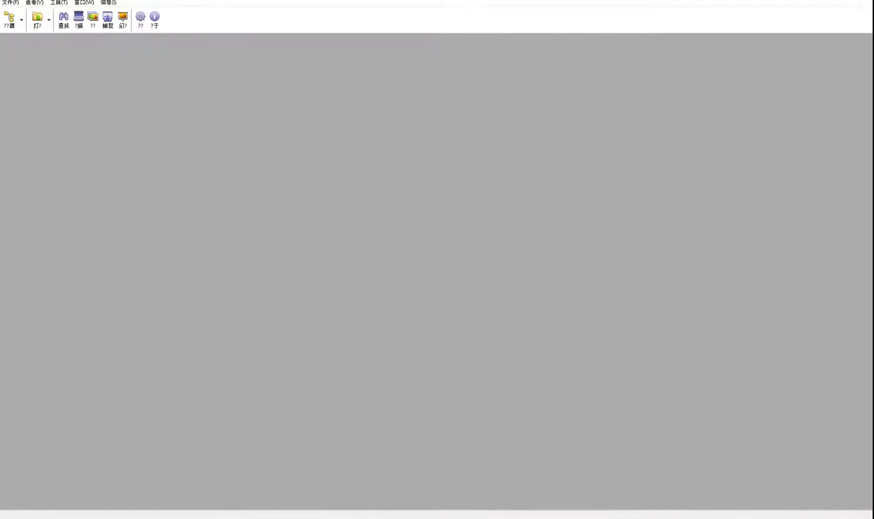
{"action": "mouse_move", "coordinate": [209, 515]}
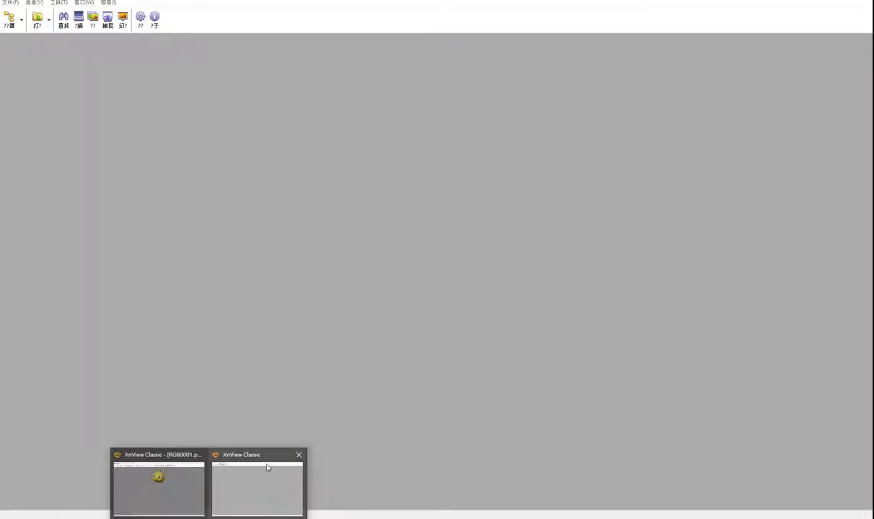
{"action": "left_click", "coordinate": [300, 455]}
{"action": "left_click", "coordinate": [648, 203]}
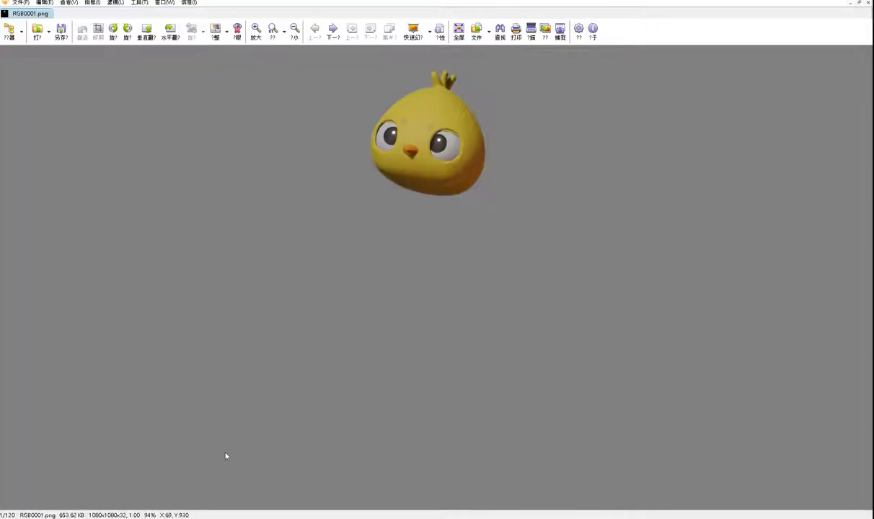
{"action": "mouse_move", "coordinate": [311, 513]}
{"action": "left_click", "coordinate": [318, 476]}
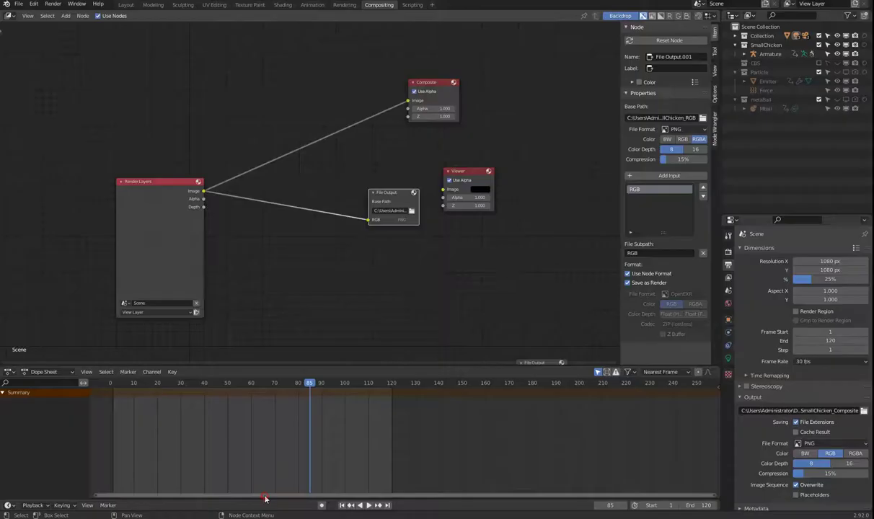
{"action": "left_click", "coordinate": [127, 4]}
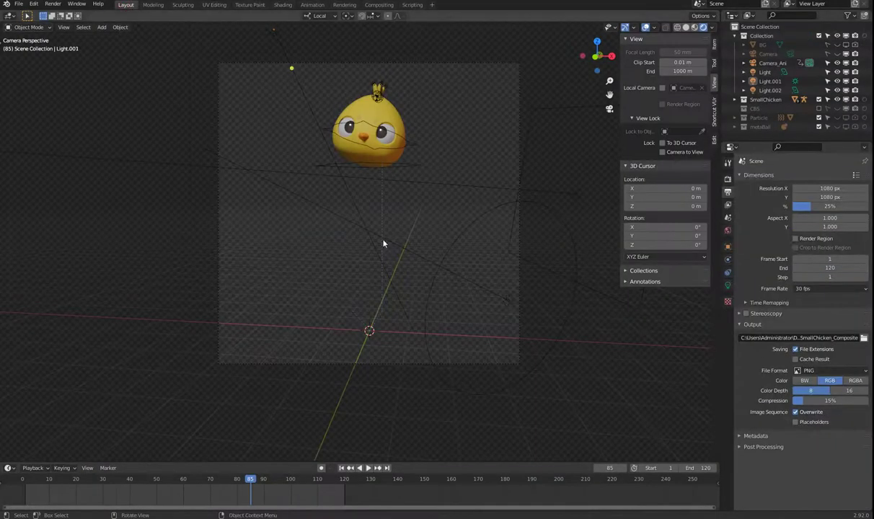
Toggle the Film option Transparent off and on again in the render settings
{"action": "left_click", "coordinate": [728, 180]}
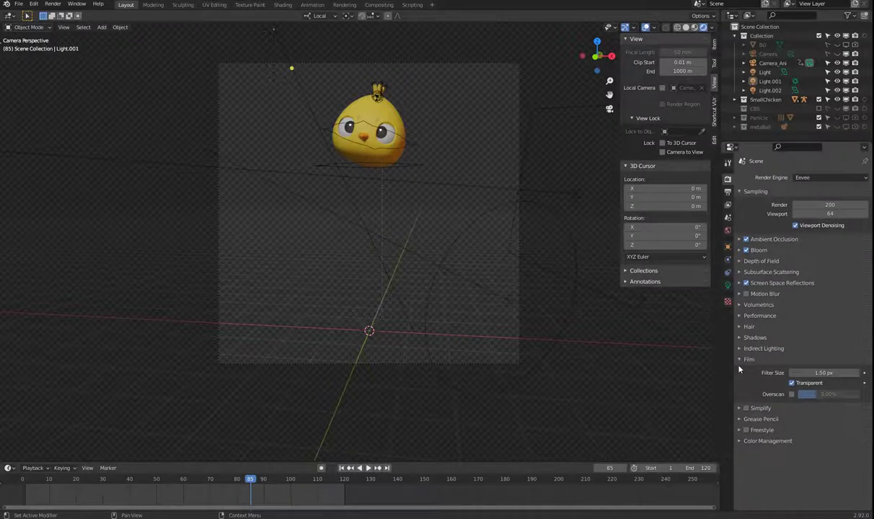
{"action": "left_click", "coordinate": [793, 385]}
{"action": "left_click", "coordinate": [792, 385]}
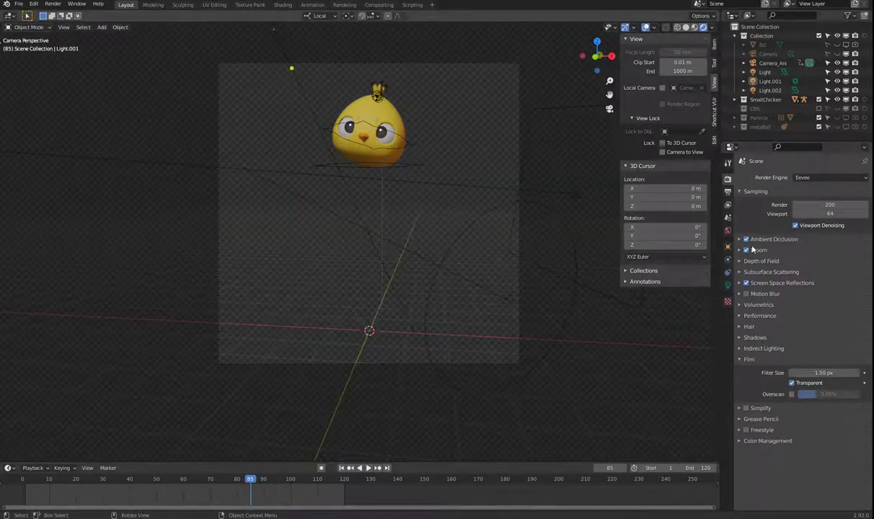
Expand the Output settings and try RGBA as the color mode of the PNG files
{"action": "left_click", "coordinate": [727, 192]}
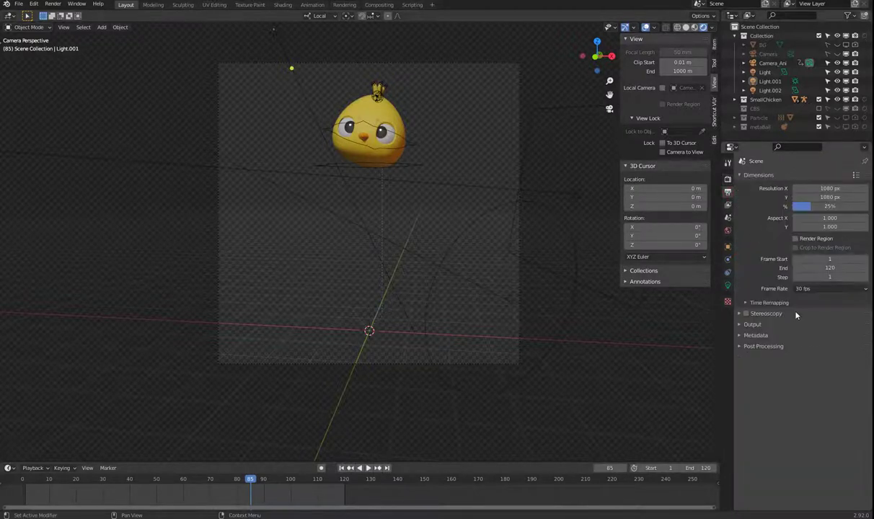
{"action": "left_click", "coordinate": [737, 325]}
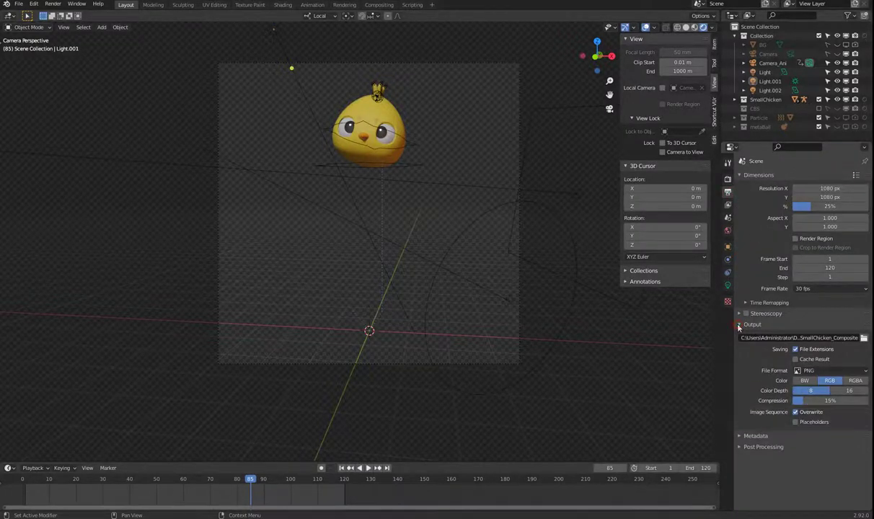
{"action": "left_click", "coordinate": [855, 382]}
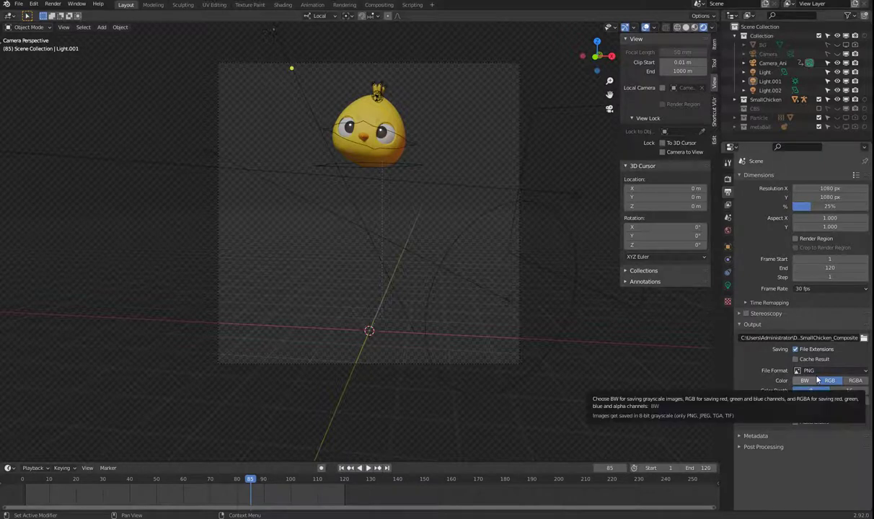
Restore the BG object in the viewport and renders, and check the Holdout restriction toggle in the outliner filter
{"action": "left_click", "coordinate": [855, 45]}
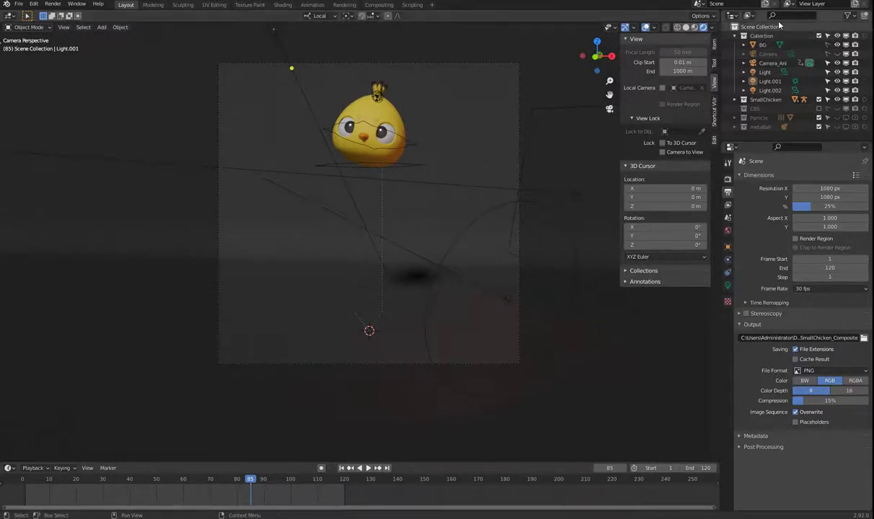
{"action": "left_click", "coordinate": [854, 16]}
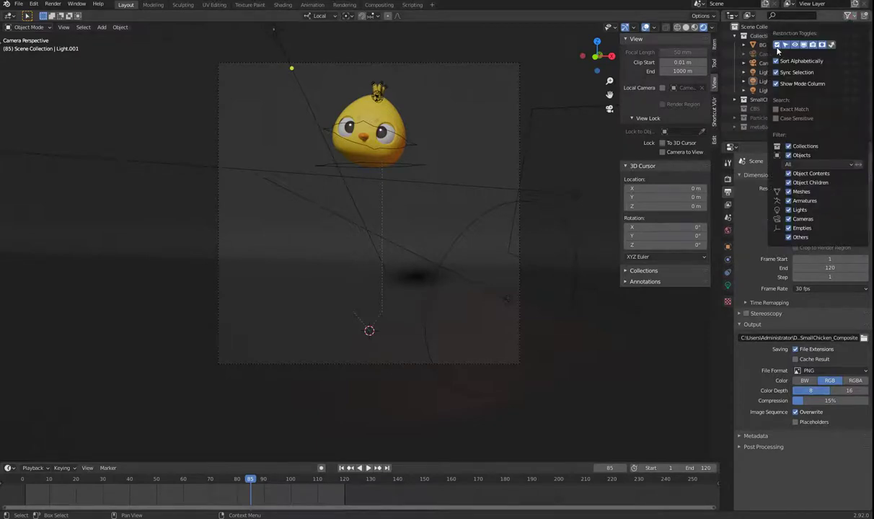
{"action": "left_click", "coordinate": [823, 46]}
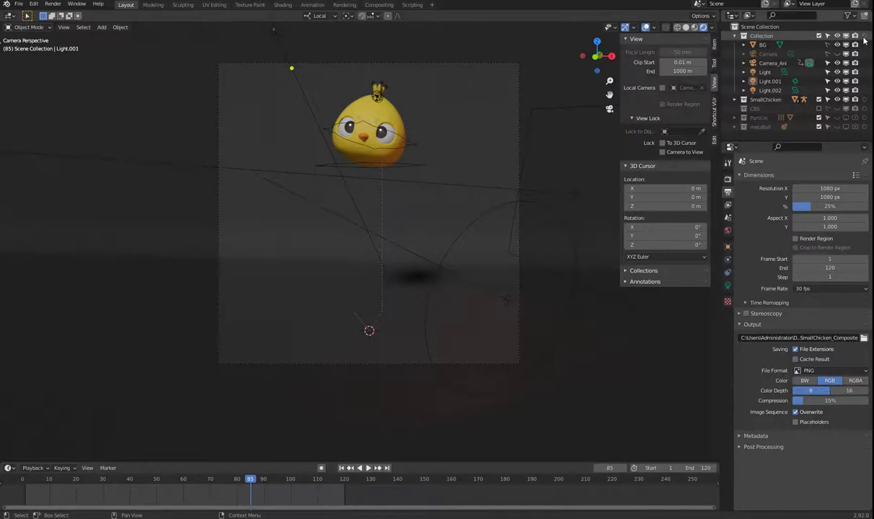
Toggle Holdout on the main Collection to compare the background, leaving it on
{"action": "left_click", "coordinate": [864, 36]}
{"action": "left_click", "coordinate": [864, 37]}
{"action": "left_click", "coordinate": [864, 37]}
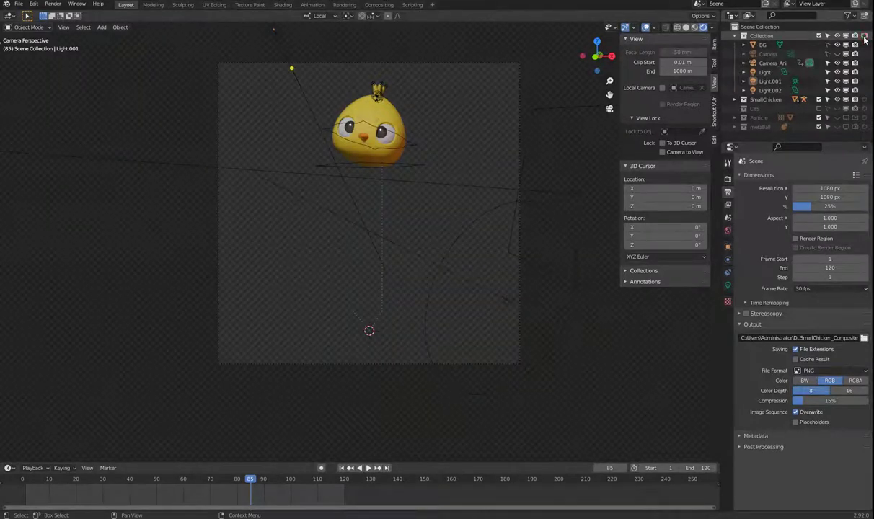
{"action": "left_click", "coordinate": [864, 37]}
{"action": "left_click", "coordinate": [864, 37]}
{"action": "left_click", "coordinate": [863, 37]}
{"action": "left_click", "coordinate": [864, 38]}
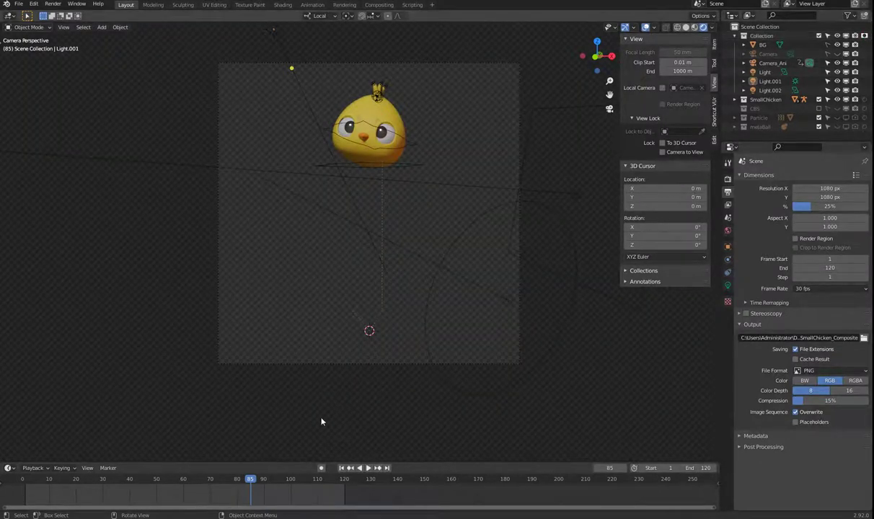
Scrub the timeline to frame 60 and preview the animation with the holdout background
{"action": "left_click_drag", "start_coordinate": [237, 480], "coordinate": [184, 486]}
{"action": "key", "text": "space"}
{"action": "key", "text": "space"}
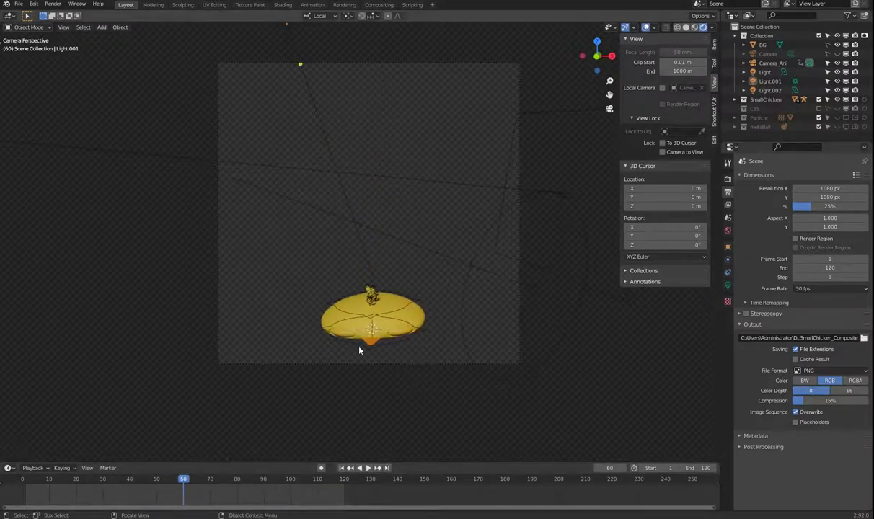
Turn off Holdout on the main Collection and inspect the shading around the chicken's beak and underside up close
{"action": "left_click", "coordinate": [864, 37]}
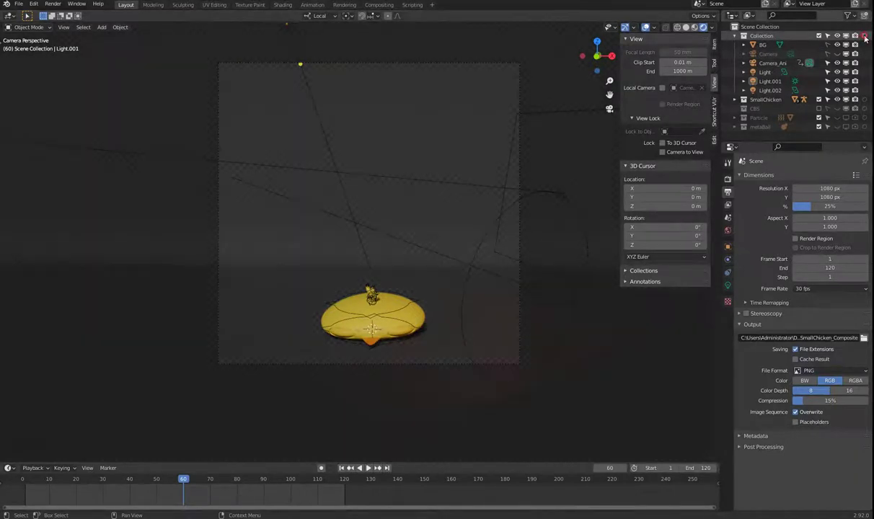
{"action": "scroll", "coordinate": [422, 392], "scroll_direction": "up", "scroll_amount": 10}
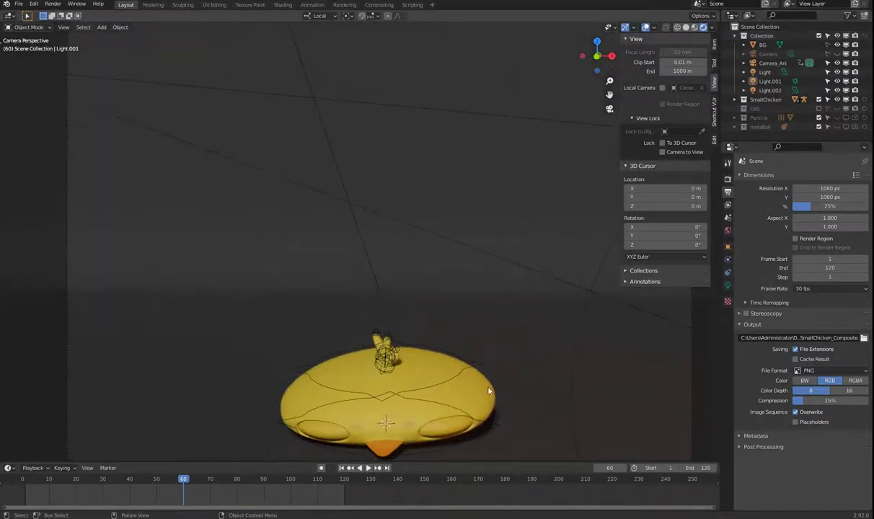
{"action": "scroll", "coordinate": [422, 238], "scroll_direction": "up", "scroll_amount": 5}
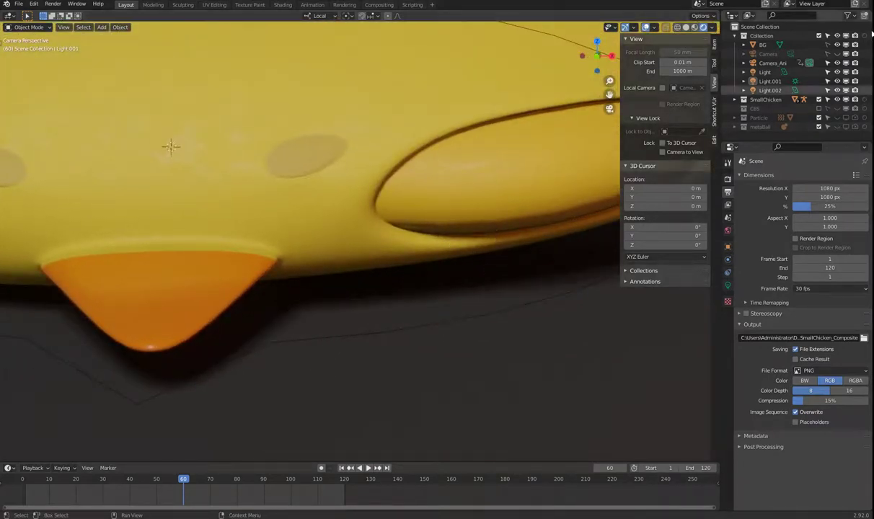
Compare the chicken's underside with the BG object hidden in the viewport and with BG restored and Holdout enabled on its collection
{"action": "left_click", "coordinate": [838, 46]}
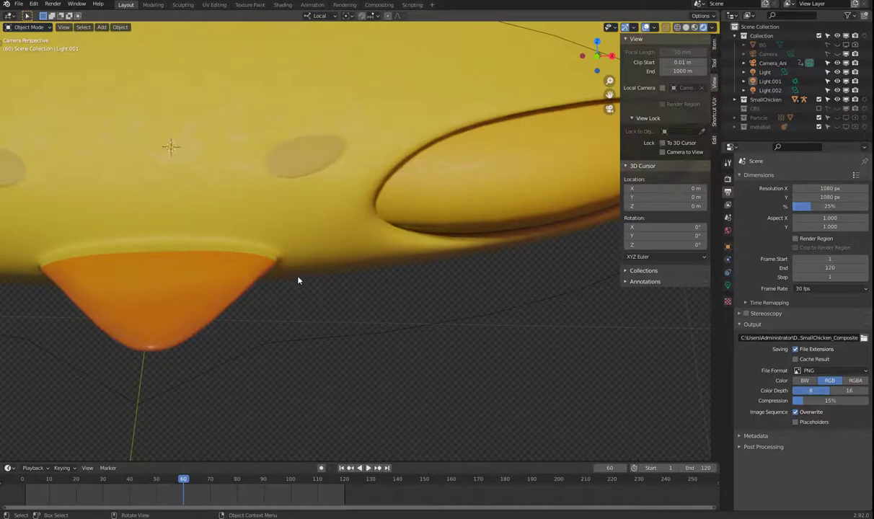
{"action": "left_click", "coordinate": [837, 45]}
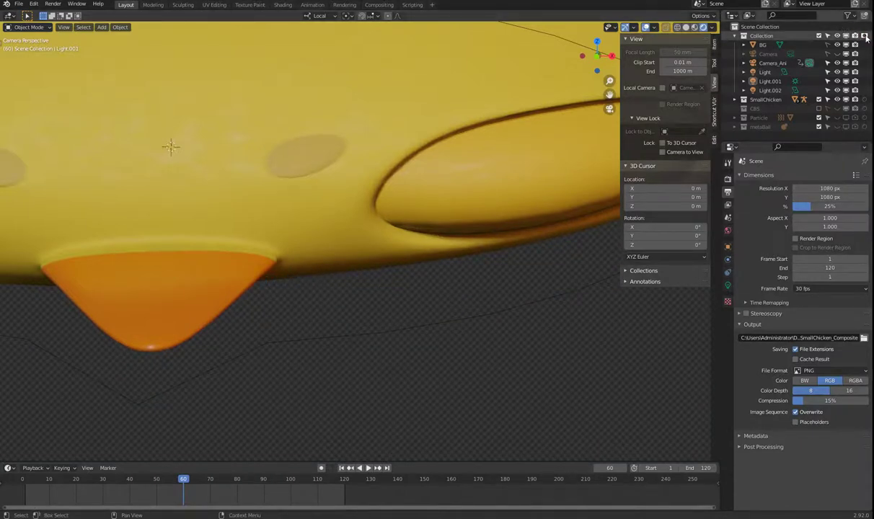
{"action": "left_click", "coordinate": [836, 45]}
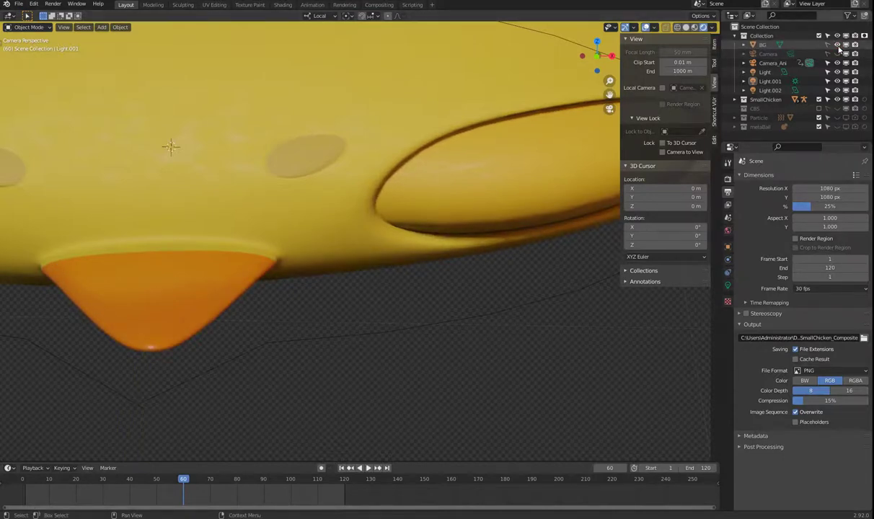
Switch Holdout on the main Collection off and on again to compare the whole chicken, leaving it enabled
{"action": "scroll", "coordinate": [289, 279], "scroll_direction": "down", "scroll_amount": 8}
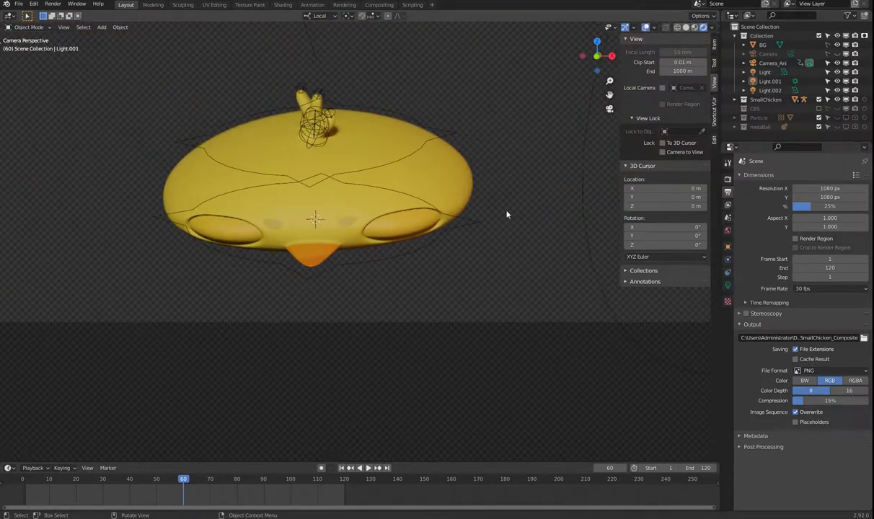
{"action": "left_click", "coordinate": [864, 37]}
{"action": "left_click", "coordinate": [864, 36]}
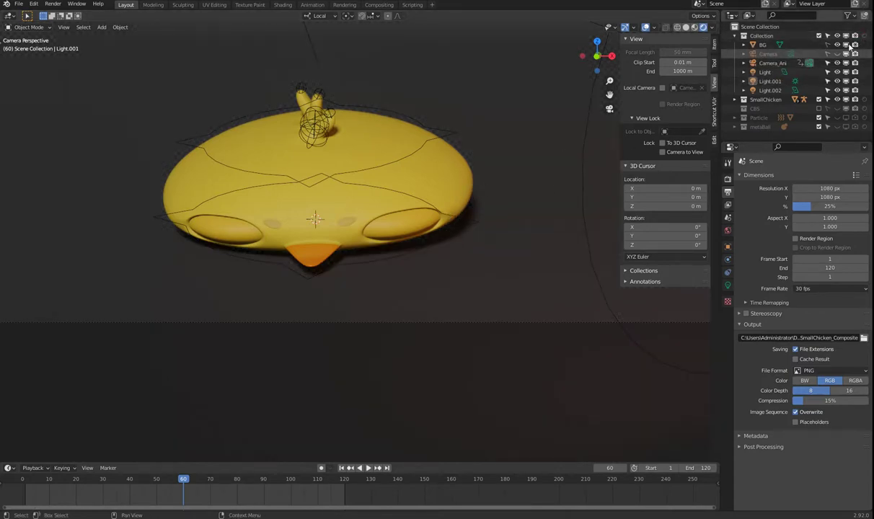
{"action": "left_click", "coordinate": [865, 36]}
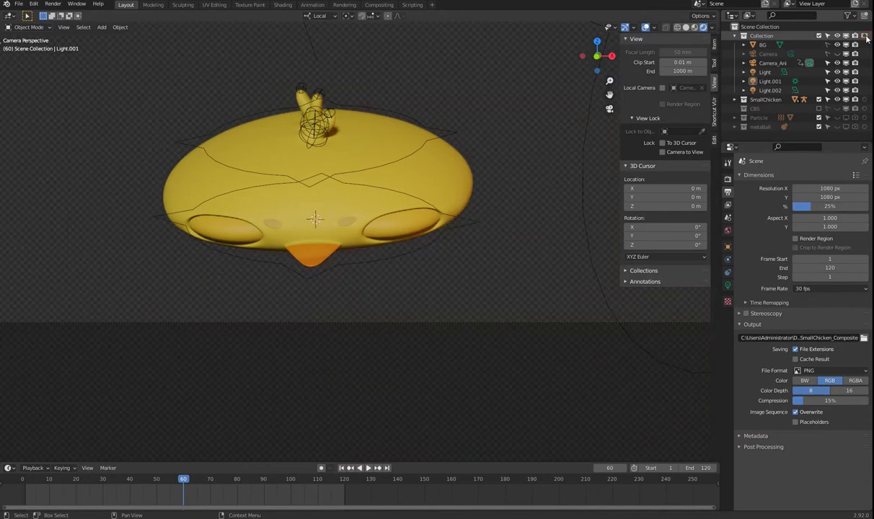